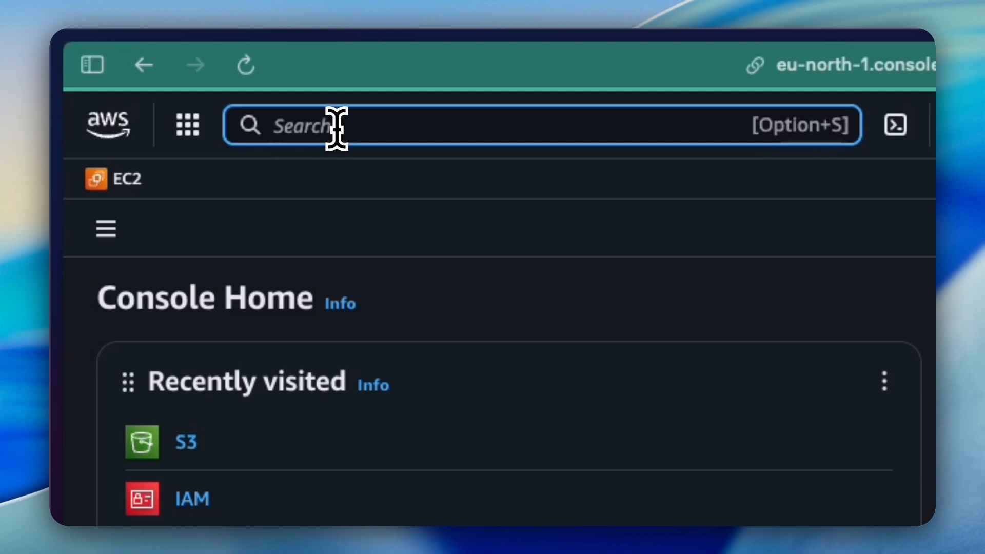
Search the console for 's3' and go to the Amazon S3 service page
text(s3)
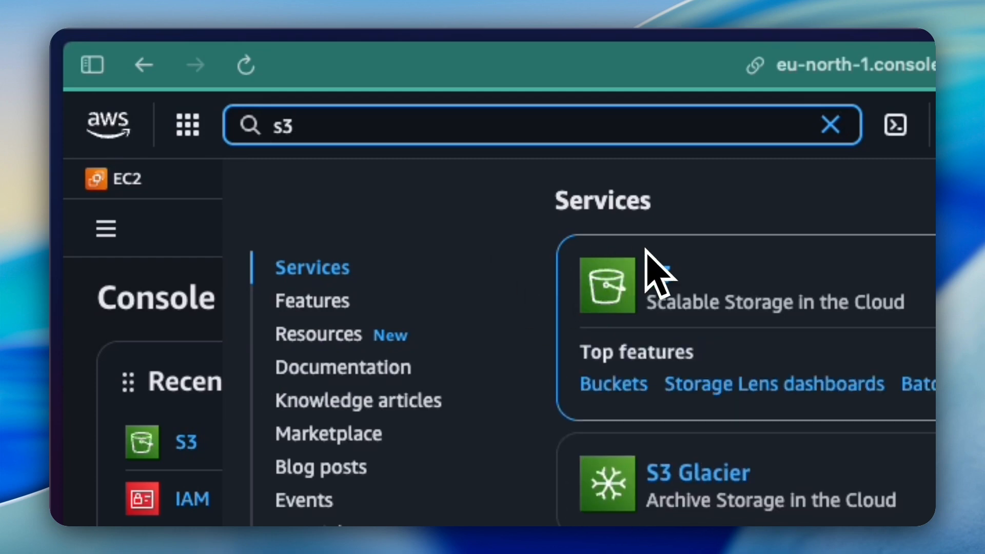
click(663, 279)
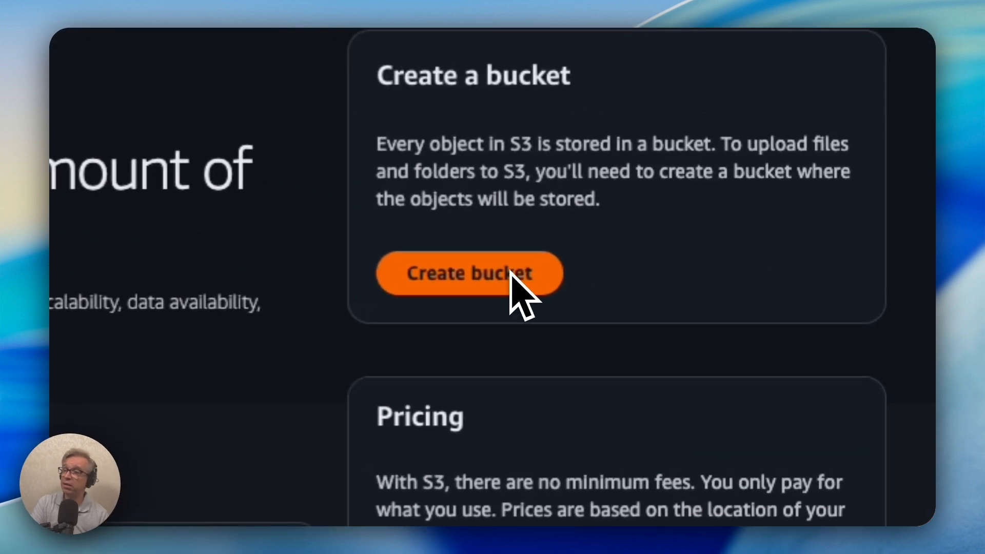
Begin a new bucket and choose Directory as its bucket type
click(558, 287)
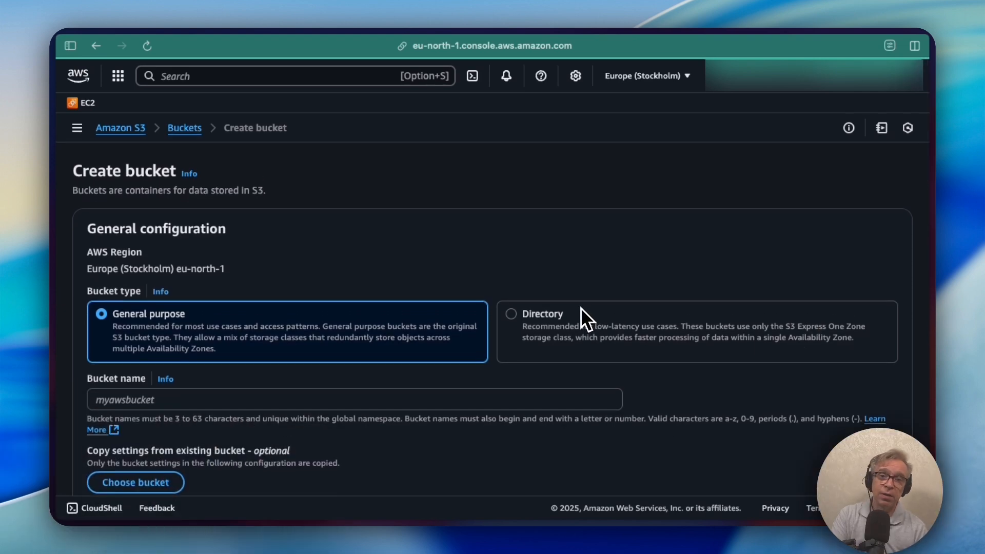
scroll(580, 308, down, 2)
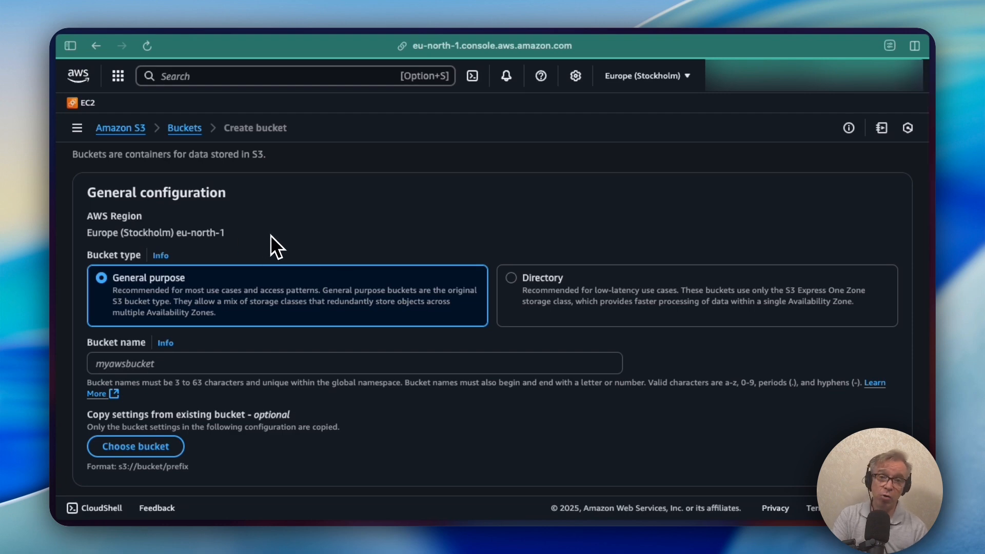
scroll(272, 237, down, 1)
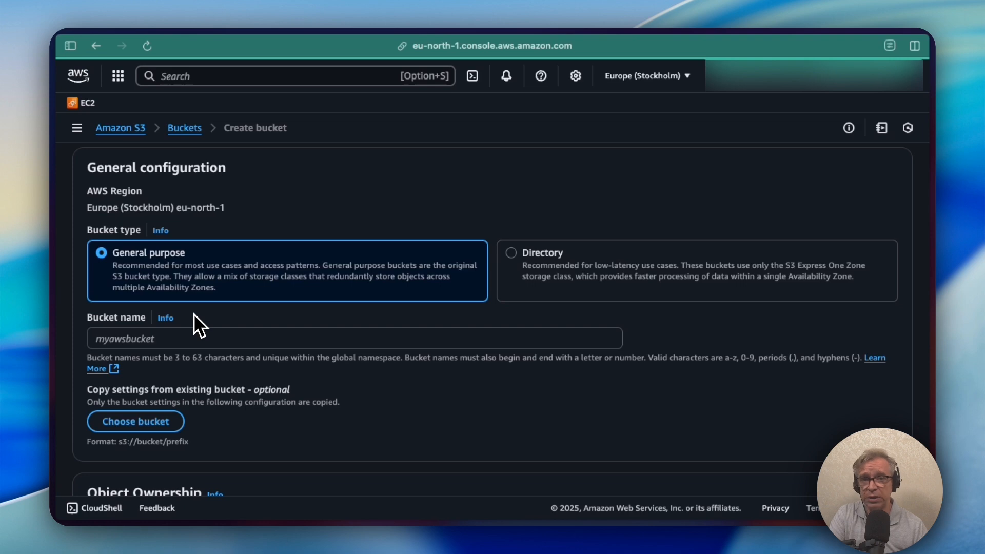
click(552, 258)
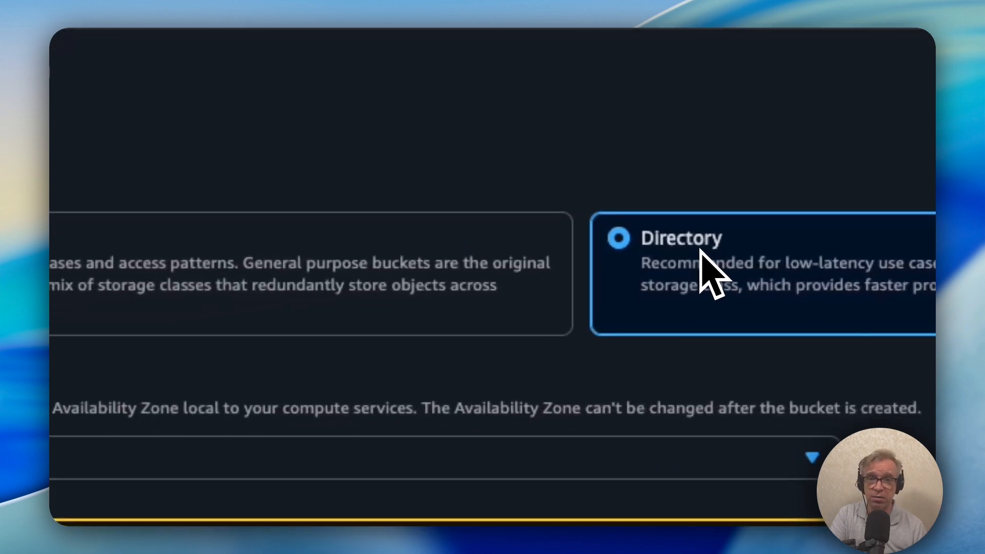
Switch the bucket type from Directory back to General purpose
click(291, 284)
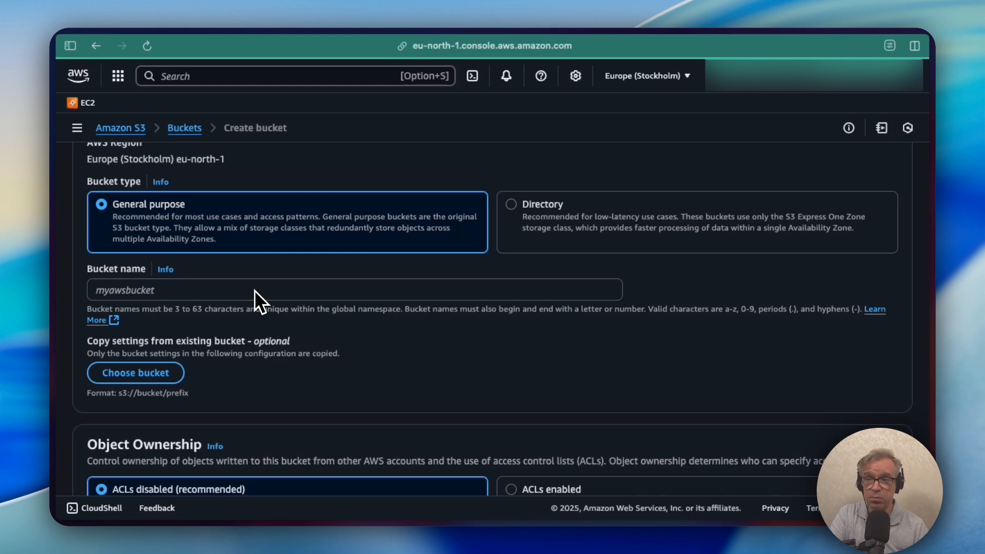
Enter 'cooldevopsbucket-7979' as the bucket name, correcting typos along the way
click(138, 290)
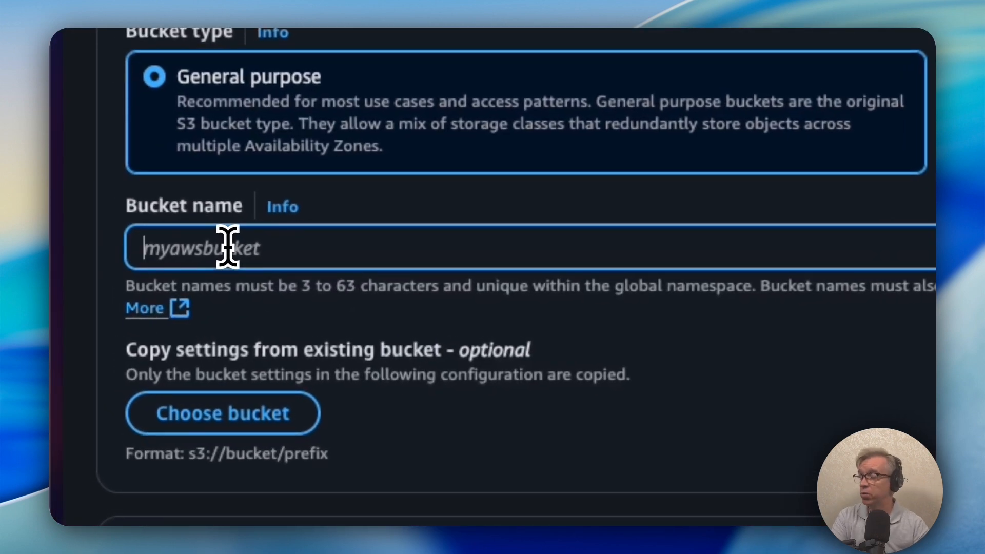
text(b)
key(BackSpace)
text(coolddevop)
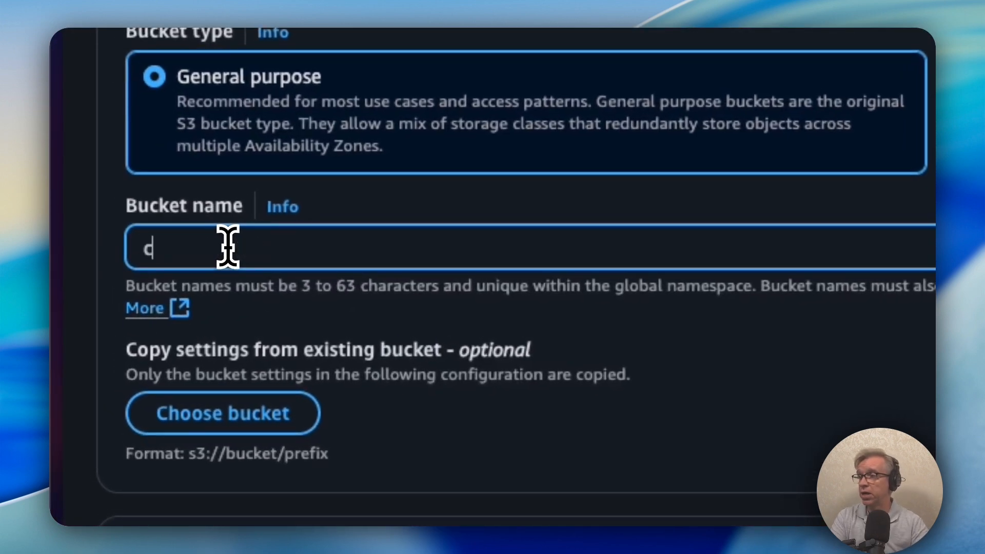
key(BackSpace)
key(BackSpace)
key(BackSpace)
key(BackSpace)
key(BackSpace)
key(BackSpace)
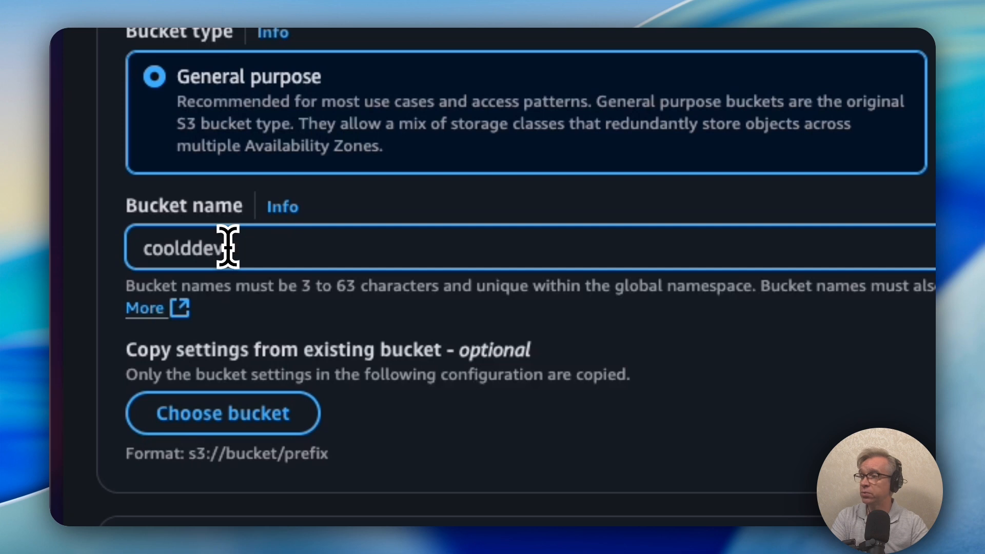
text(devops)
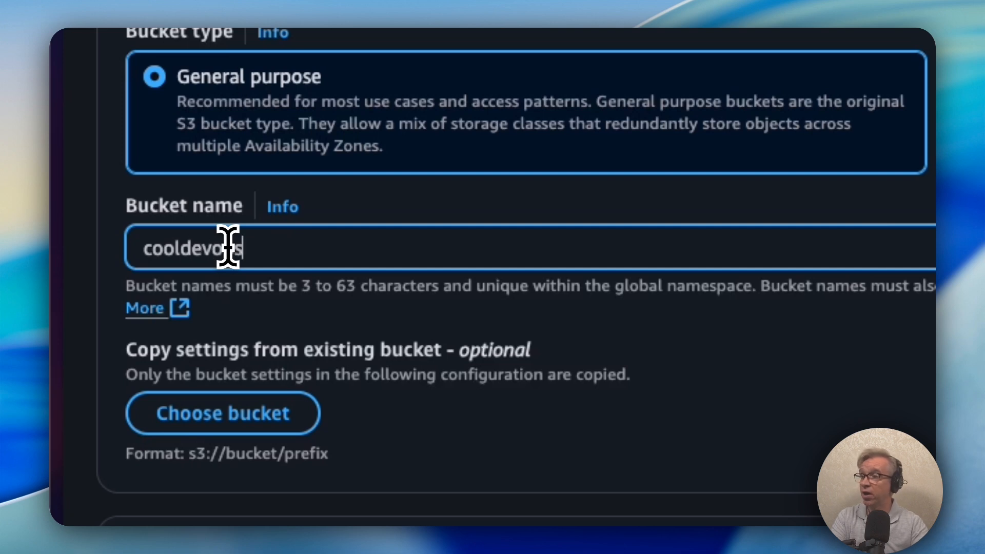
text(bucket-8)
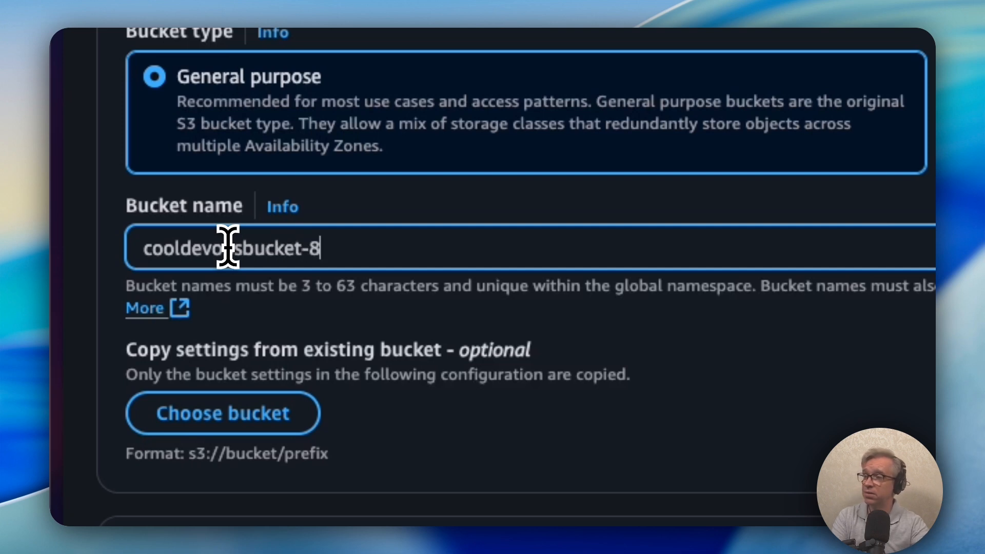
key(BackSpace)
text(7979)
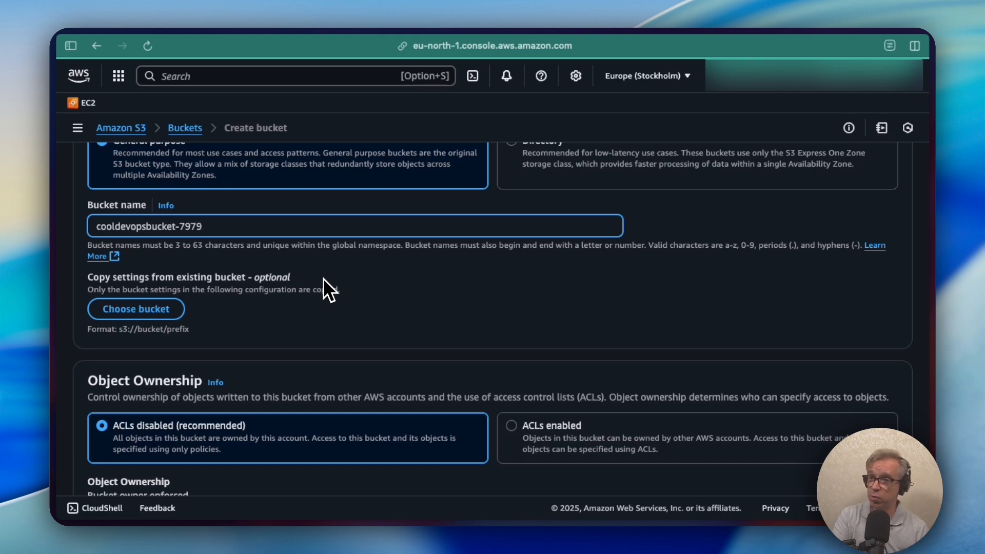
scroll(323, 278, down, 1)
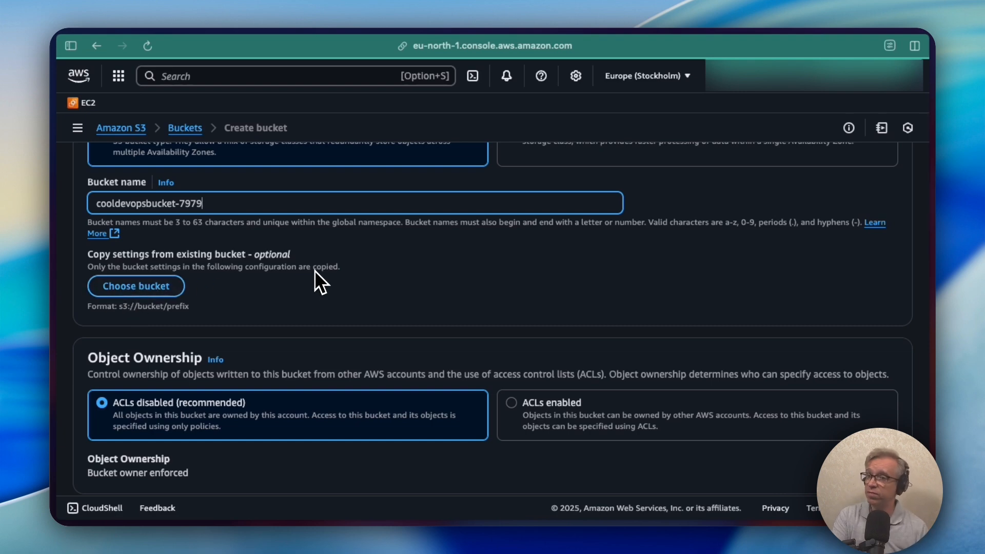
scroll(315, 277, down, 1)
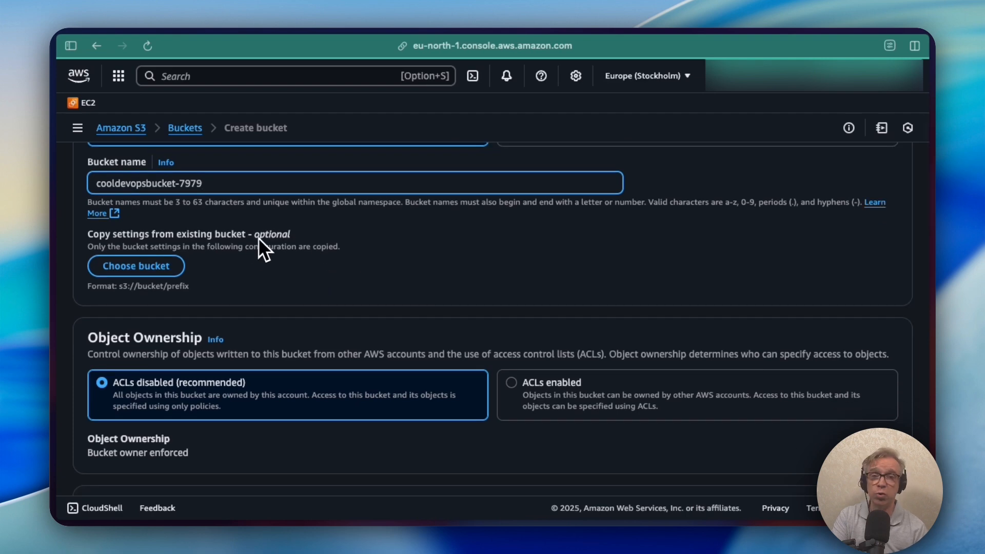
scroll(265, 278, down, 2)
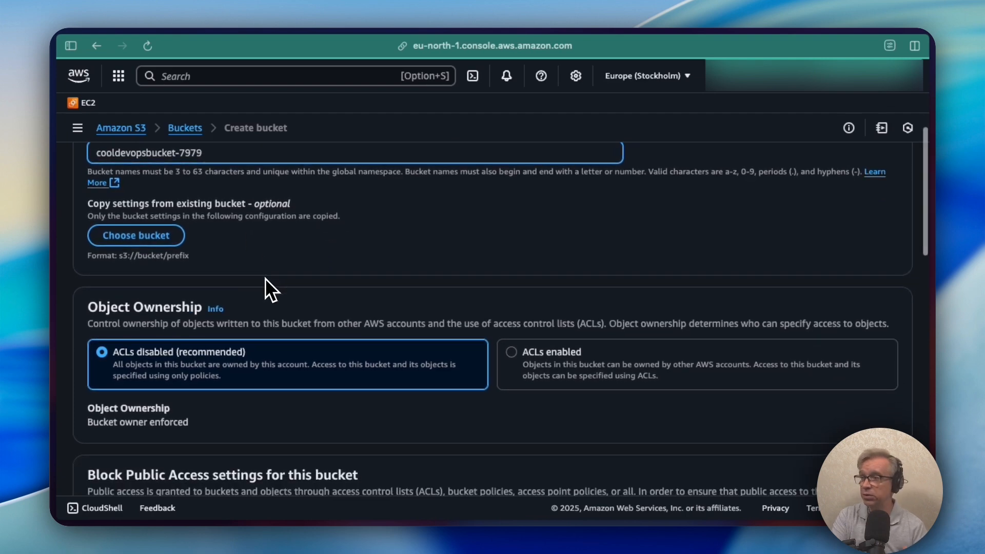
scroll(266, 278, down, 1)
scroll(266, 278, down, 1)
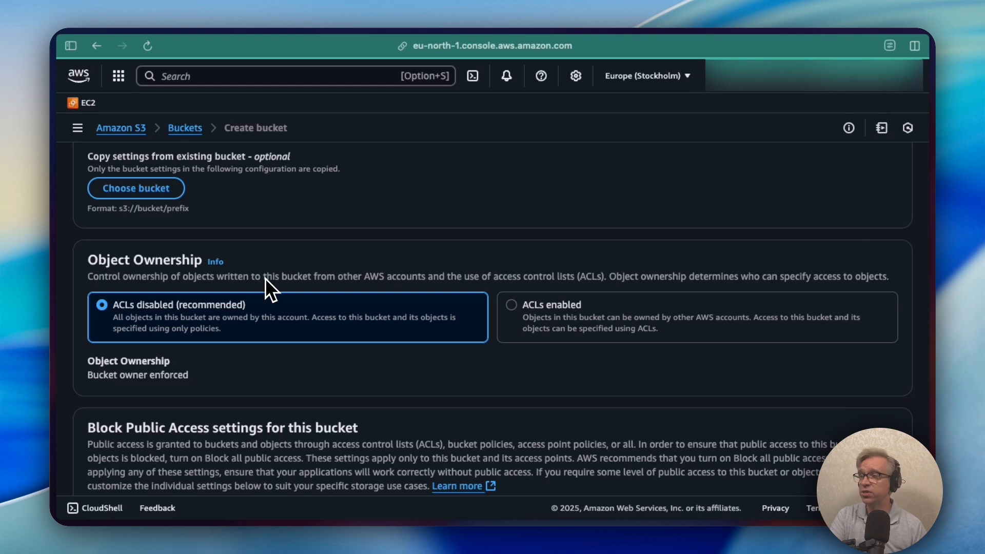
scroll(266, 278, down, 1)
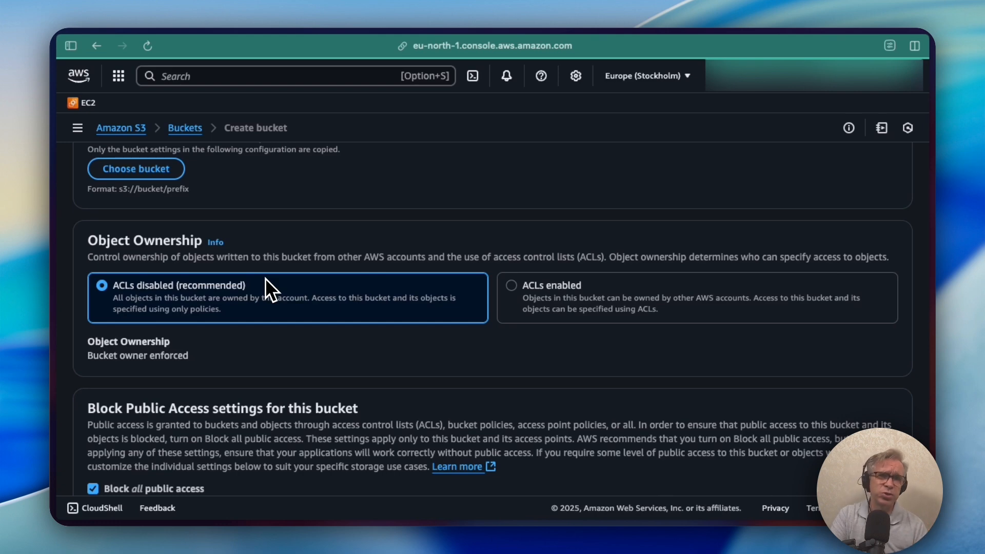
click(646, 288)
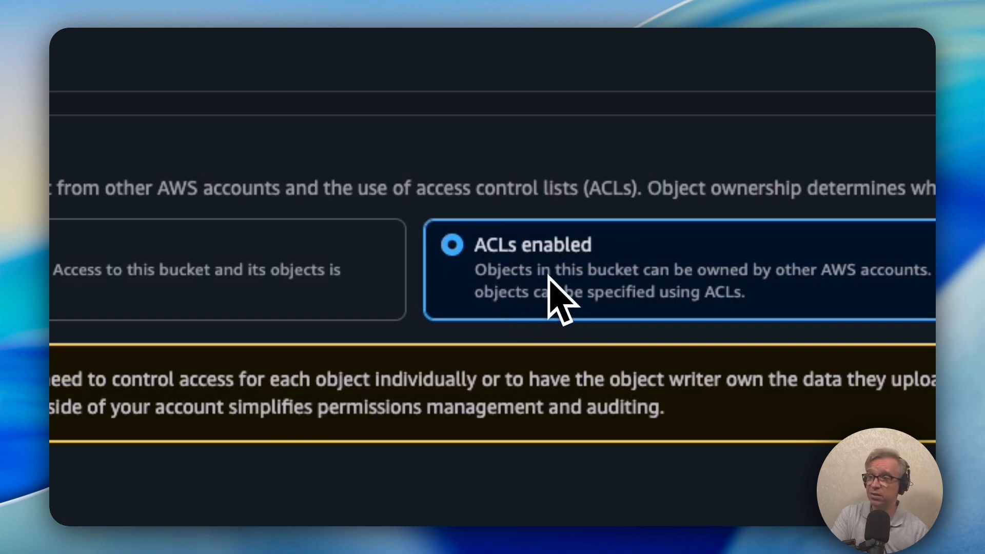
click(241, 295)
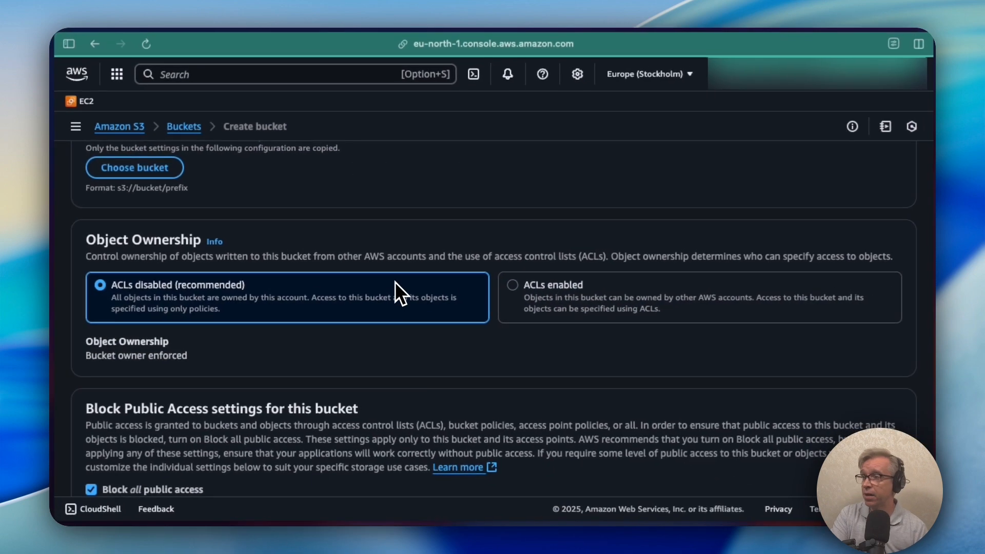
scroll(362, 272, down, 2)
scroll(361, 271, down, 1)
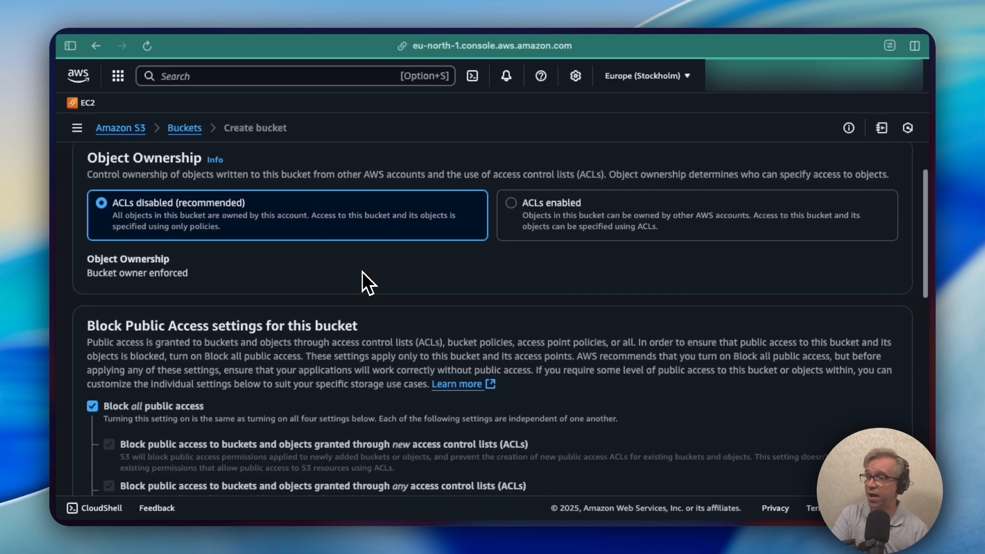
scroll(362, 271, down, 1)
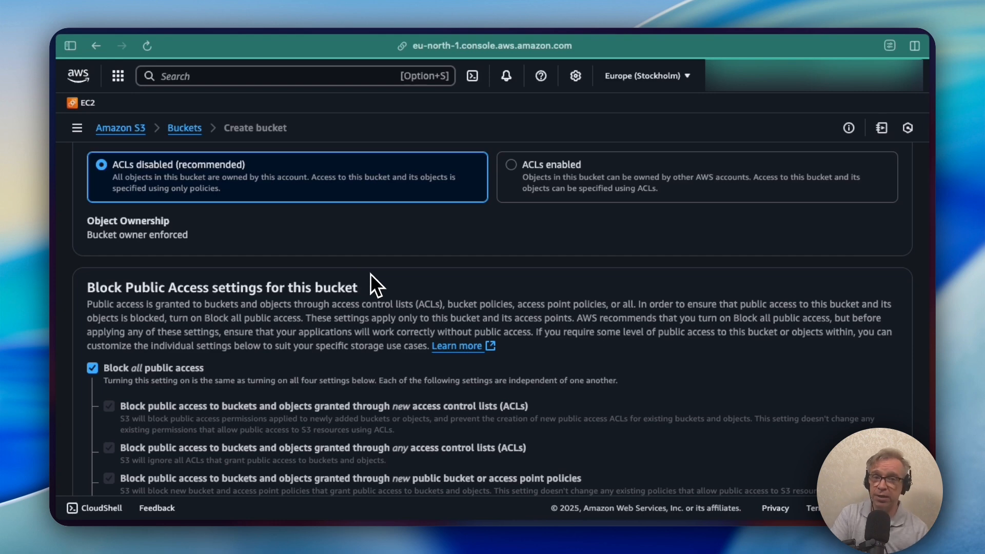
scroll(328, 299, down, 3)
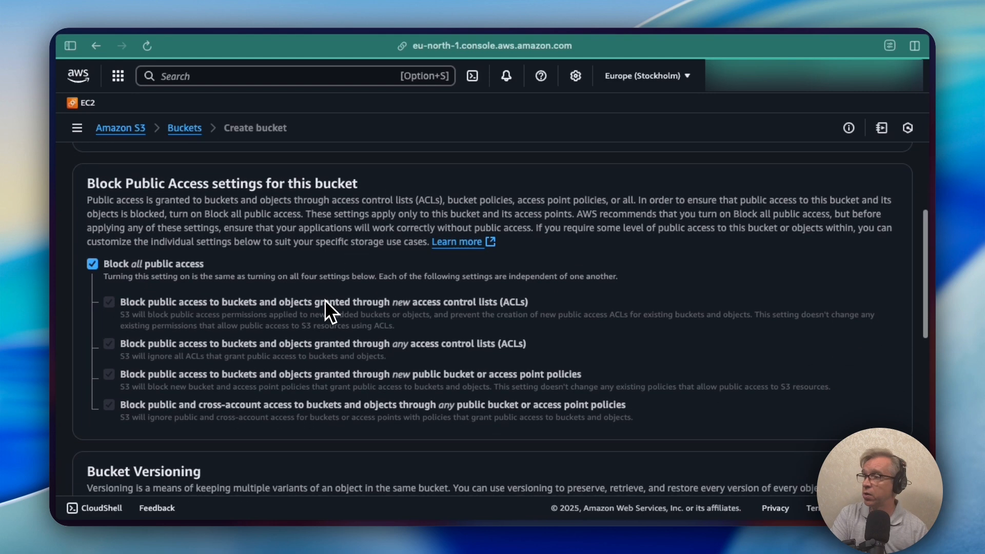
click(92, 265)
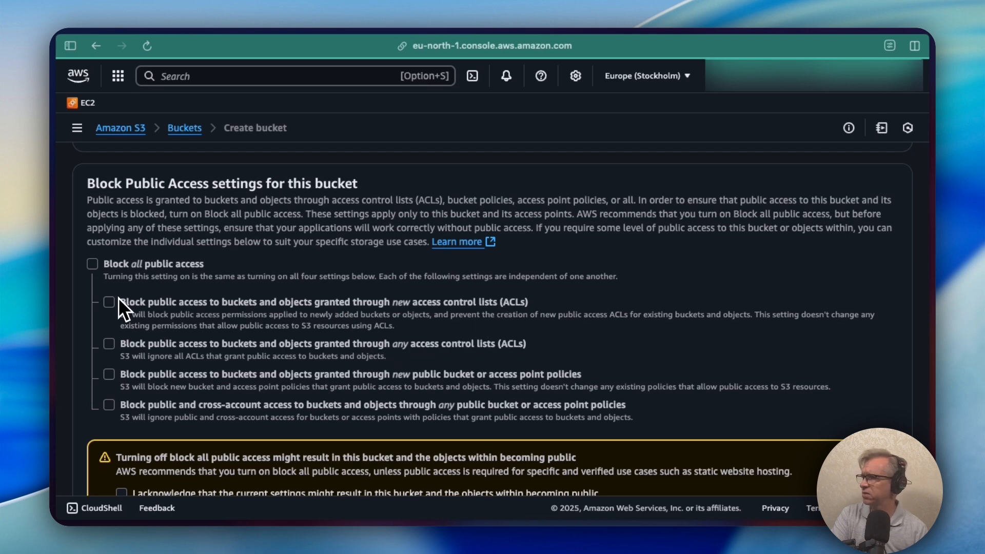
click(92, 264)
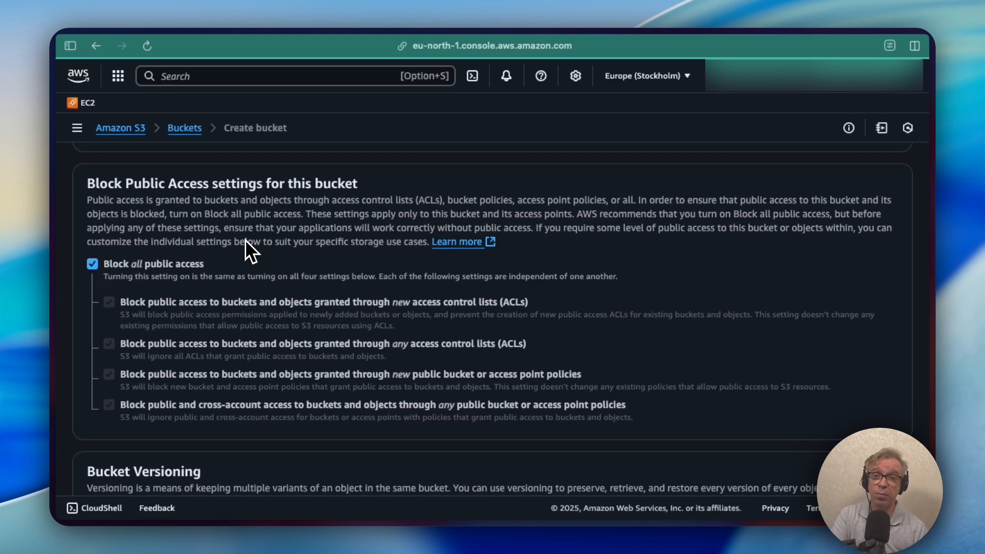
scroll(272, 236, down, 2)
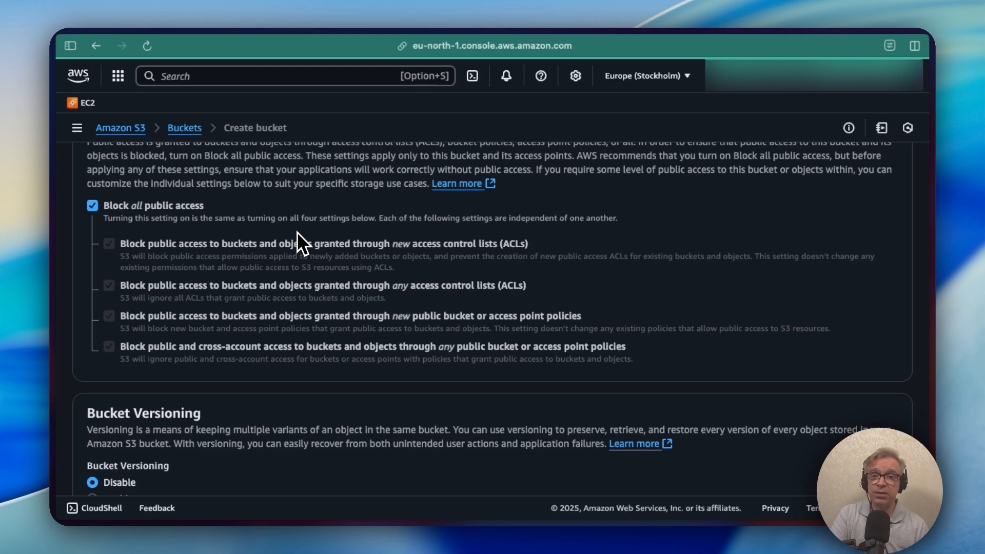
scroll(297, 232, down, 6)
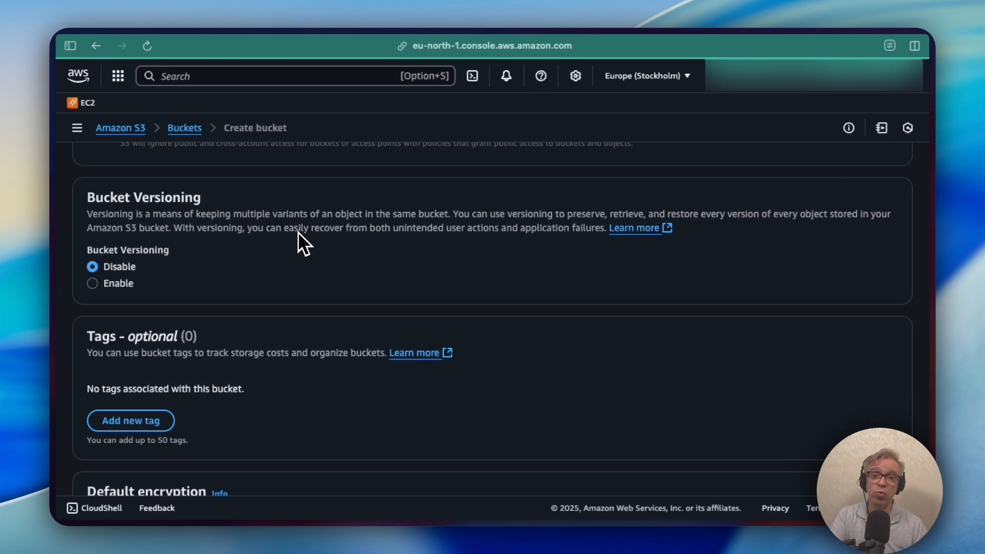
scroll(297, 233, down, 1)
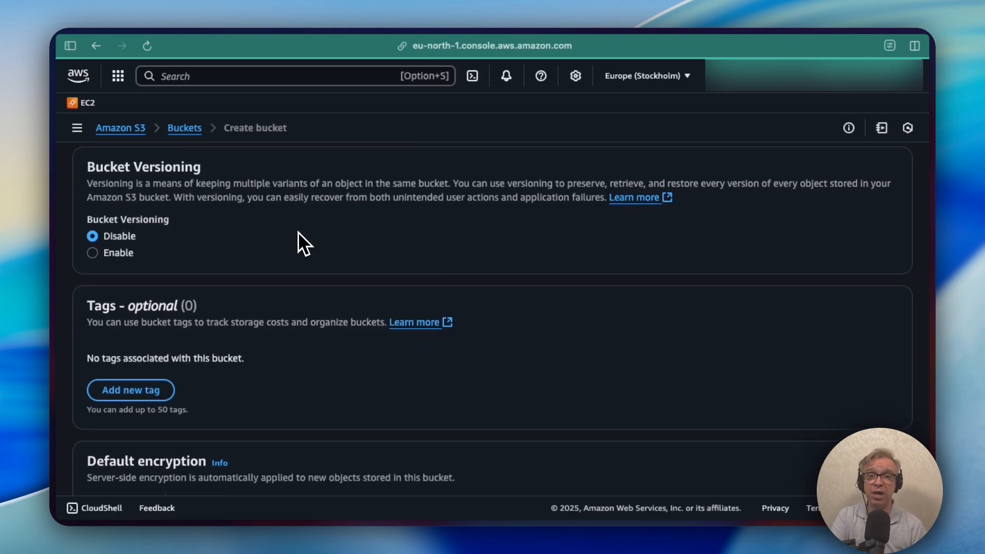
scroll(298, 236, down, 1)
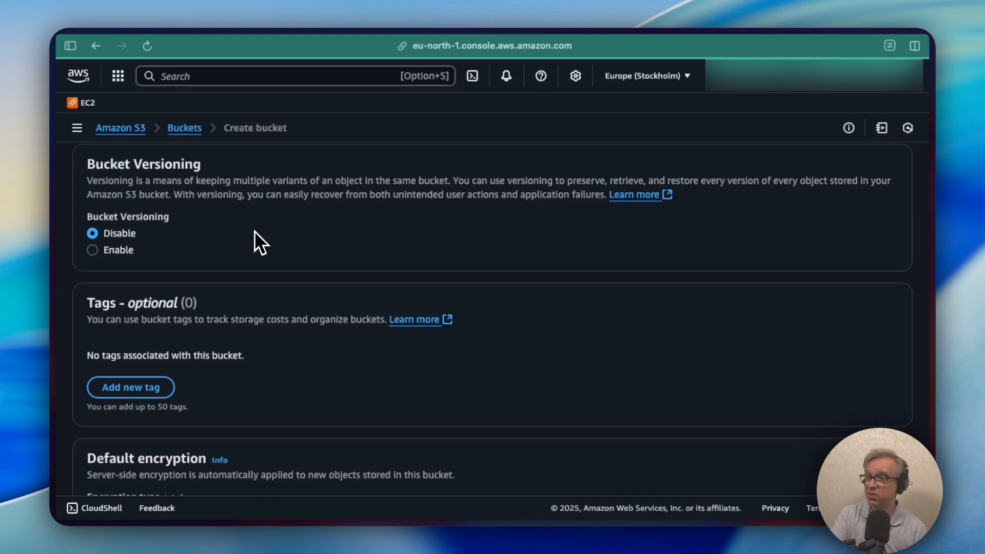
scroll(254, 231, up, 1)
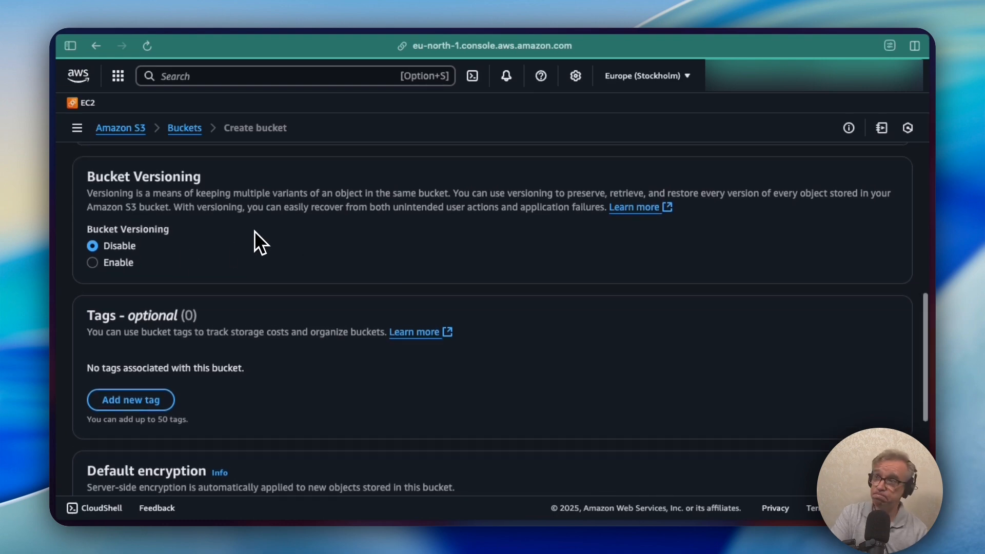
scroll(255, 231, down, 1)
scroll(254, 231, up, 1)
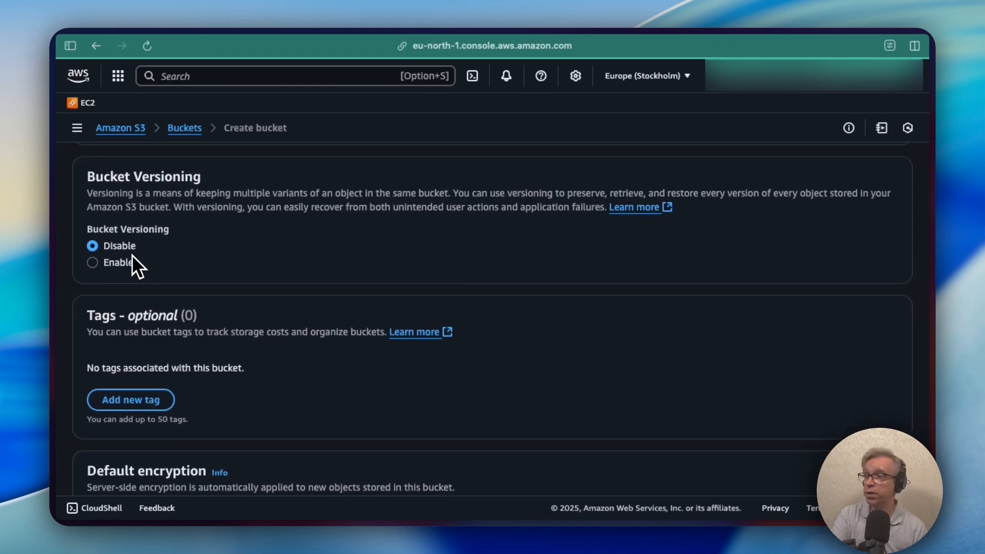
scroll(240, 232, down, 3)
scroll(240, 232, up, 2)
scroll(240, 232, down, 3)
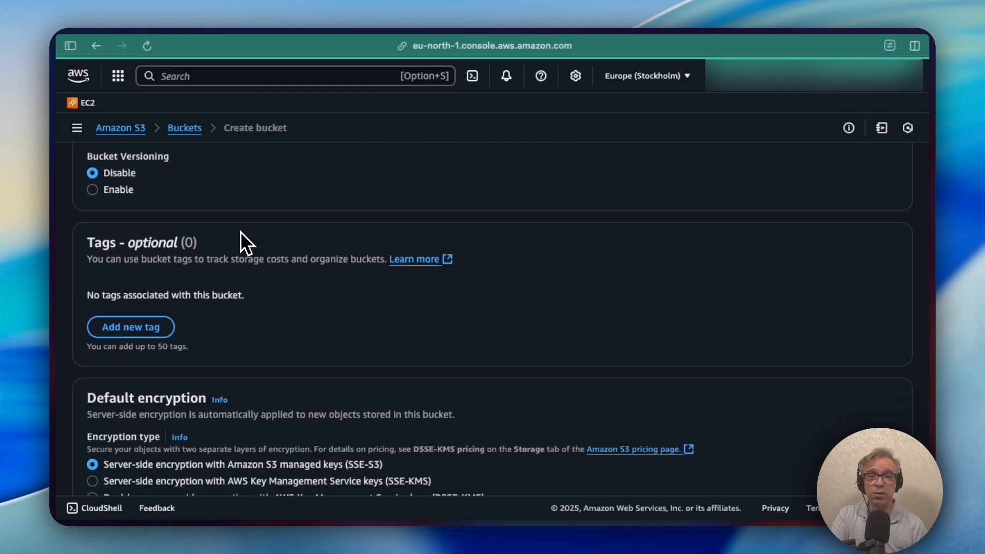
scroll(240, 231, down, 1)
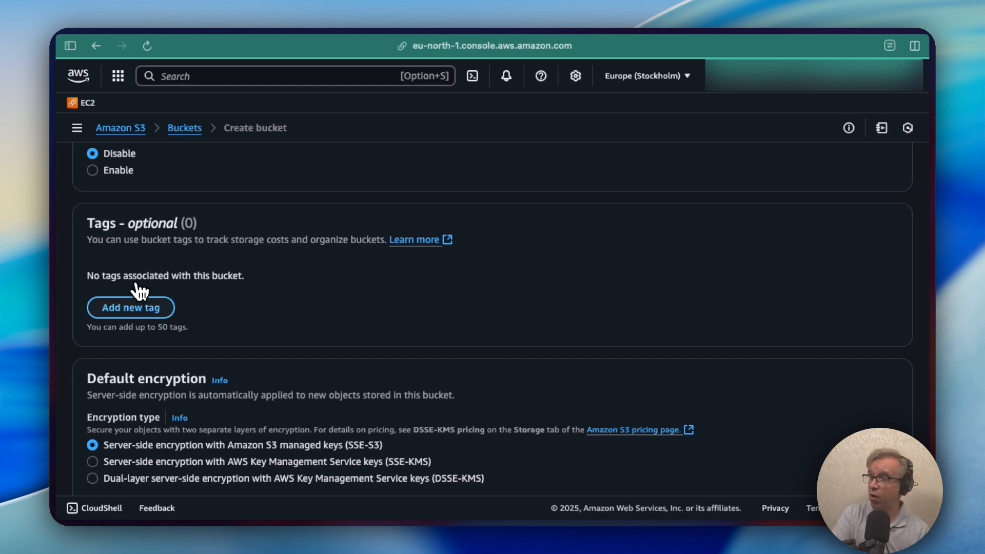
Add a bucket tag with key Department and value Finance
click(132, 308)
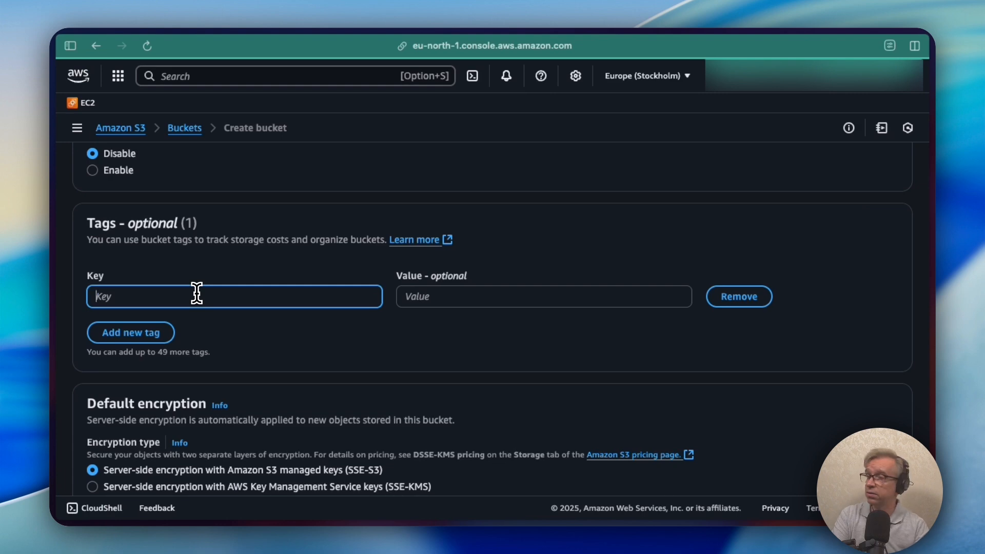
text(Devpar)
key(BackSpace)
key(BackSpace)
key(BackSpace)
key(BackSpace)
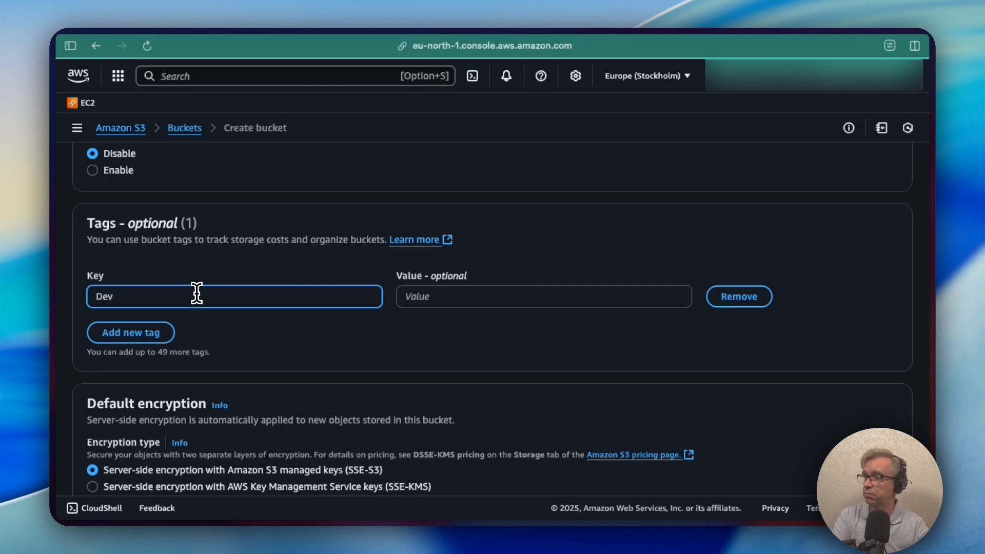
text(partment)
click(430, 297)
text(F)
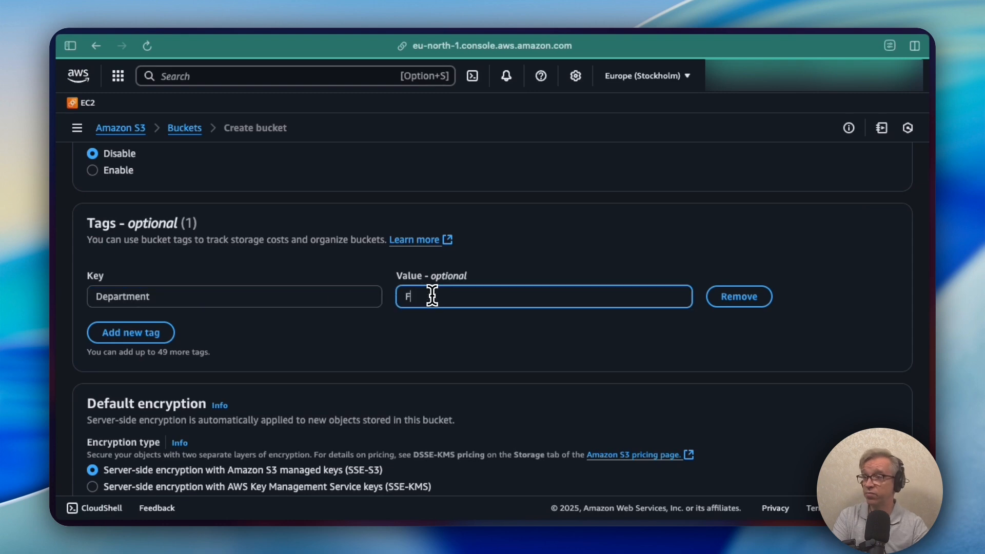
text(inance)
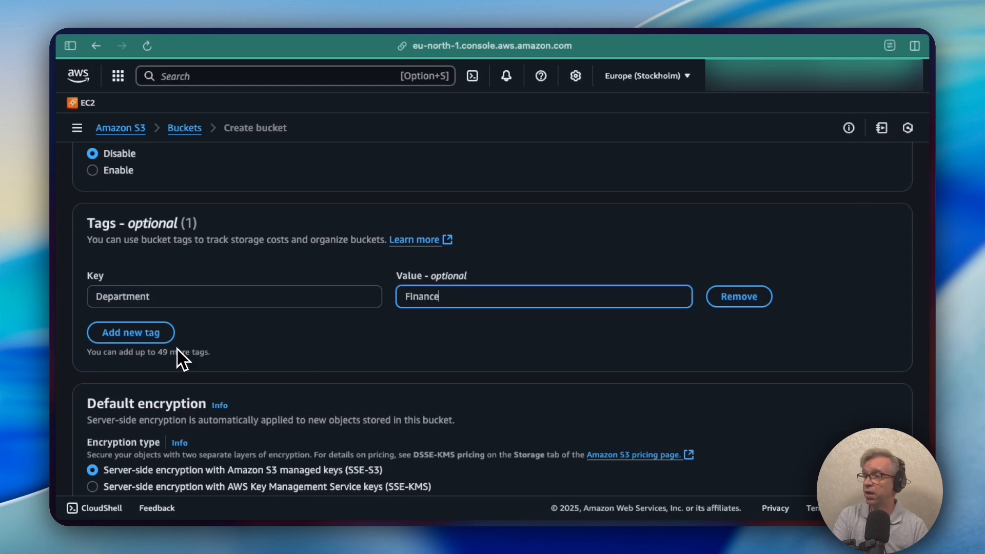
Add a second tag with key Owner and the owner's name as its value
click(147, 336)
text(Own)
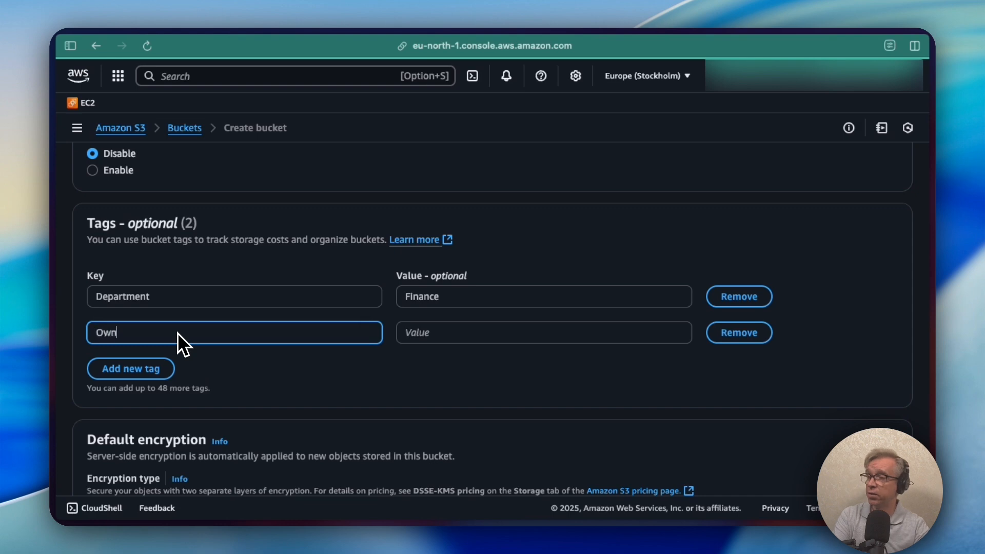
text(er)
key(Tab)
text(Sergei)
scroll(269, 362, down, 2)
scroll(269, 362, down, 4)
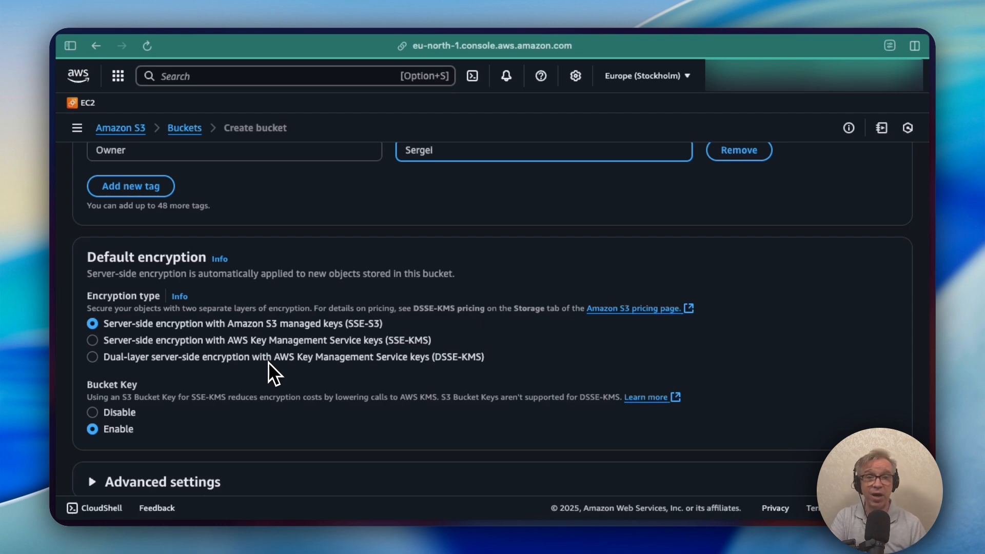
scroll(268, 362, down, 3)
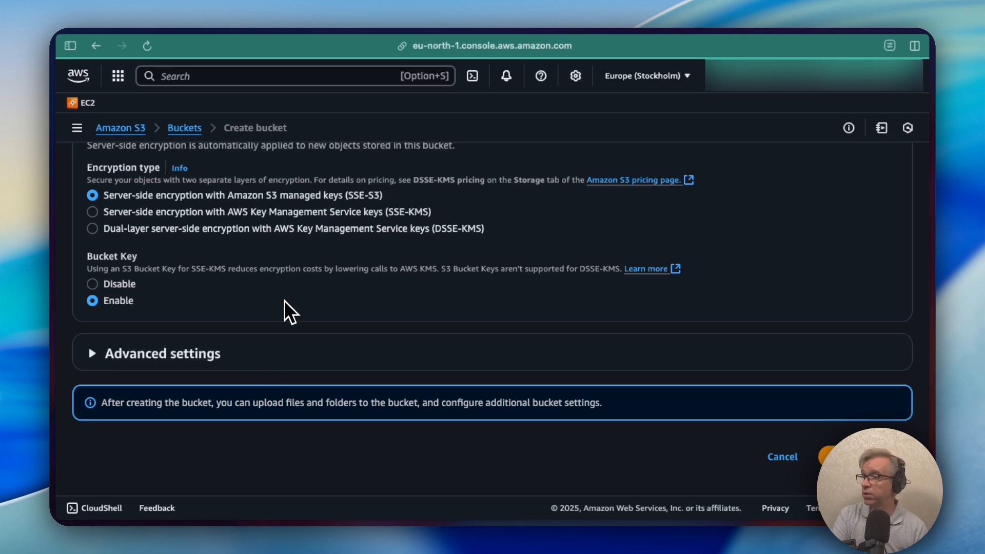
Expand Advanced settings and review Object Lock, leaving it at Disable
click(106, 358)
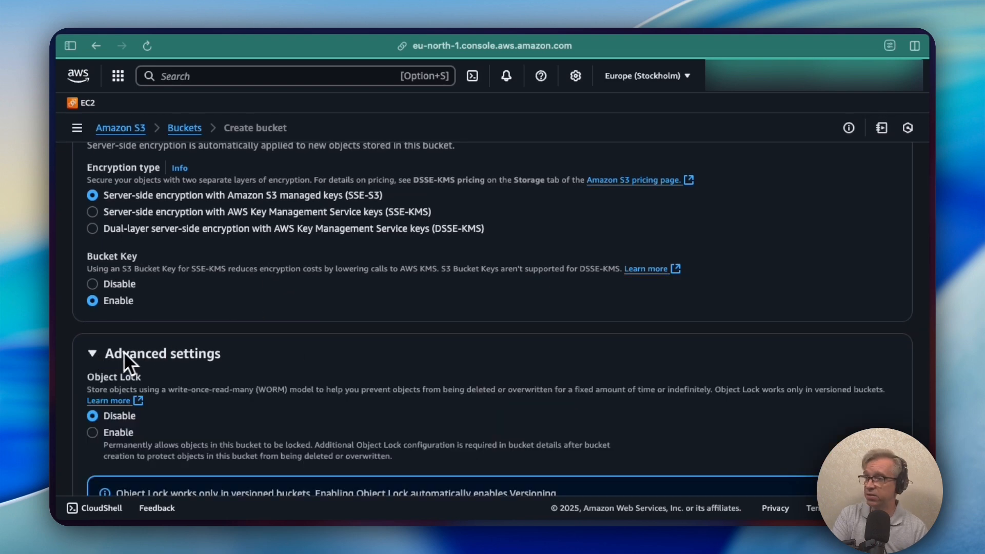
scroll(358, 303, down, 2)
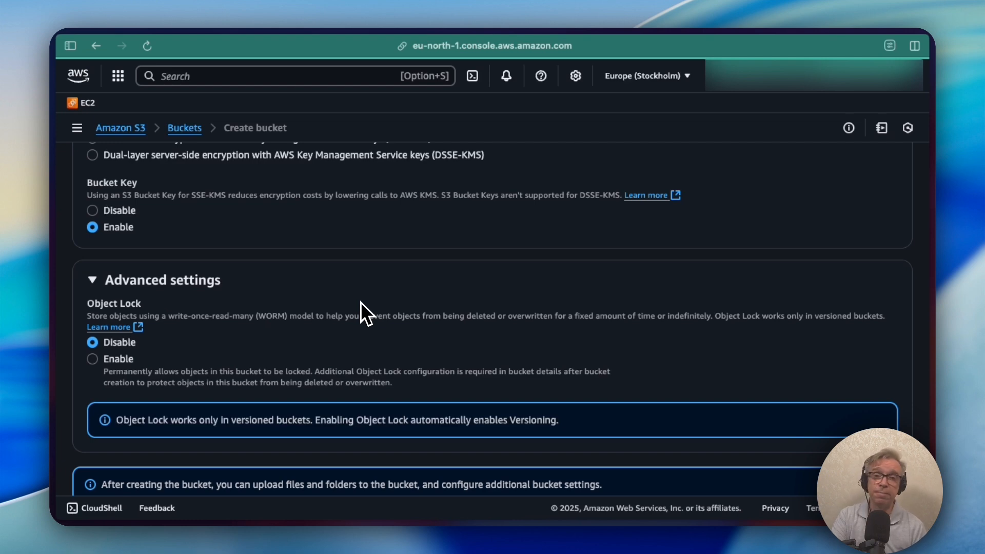
scroll(361, 303, down, 2)
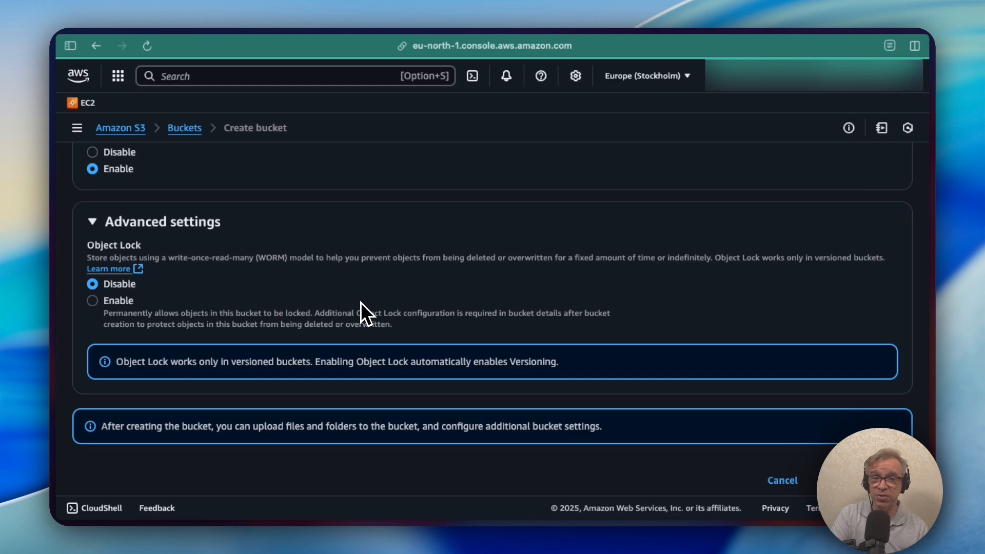
scroll(361, 302, down, 1)
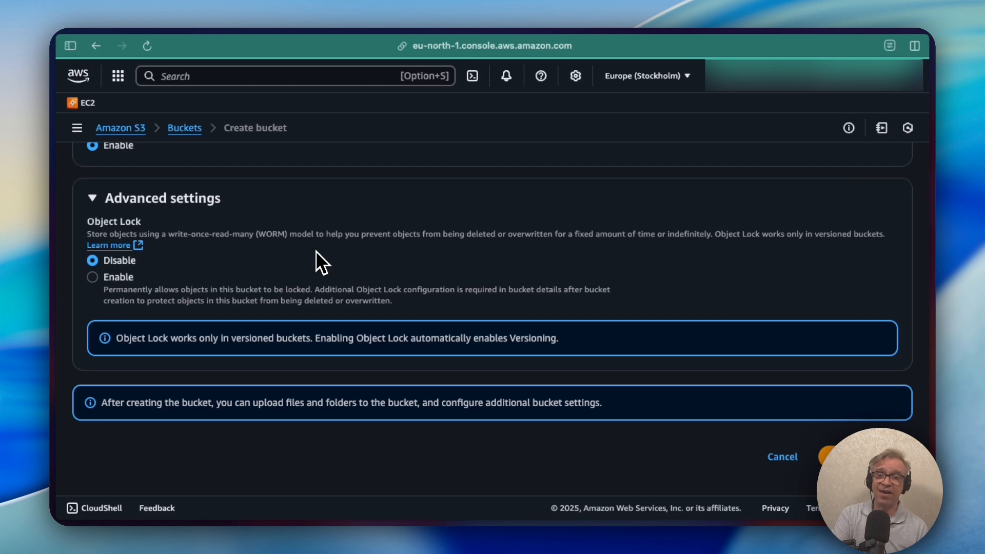
click(115, 279)
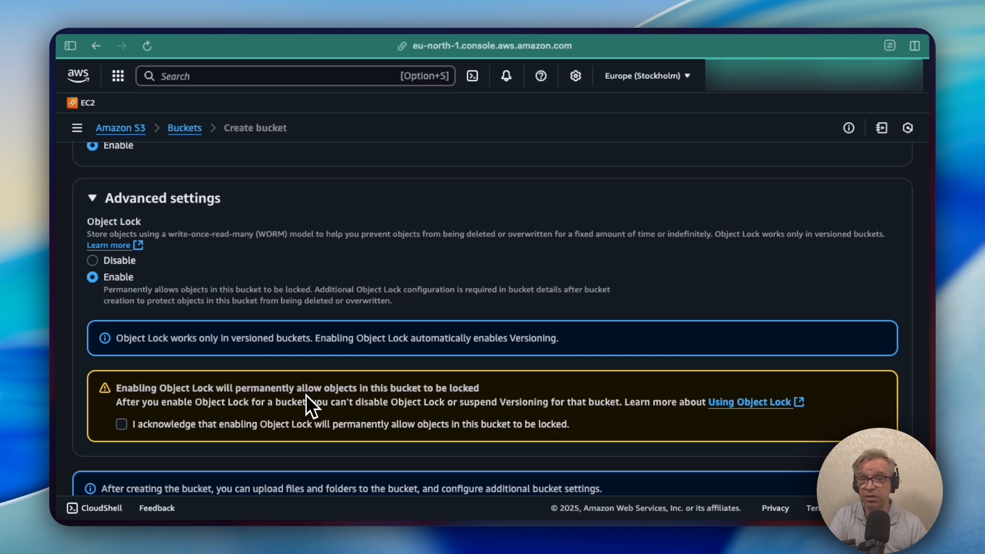
click(92, 261)
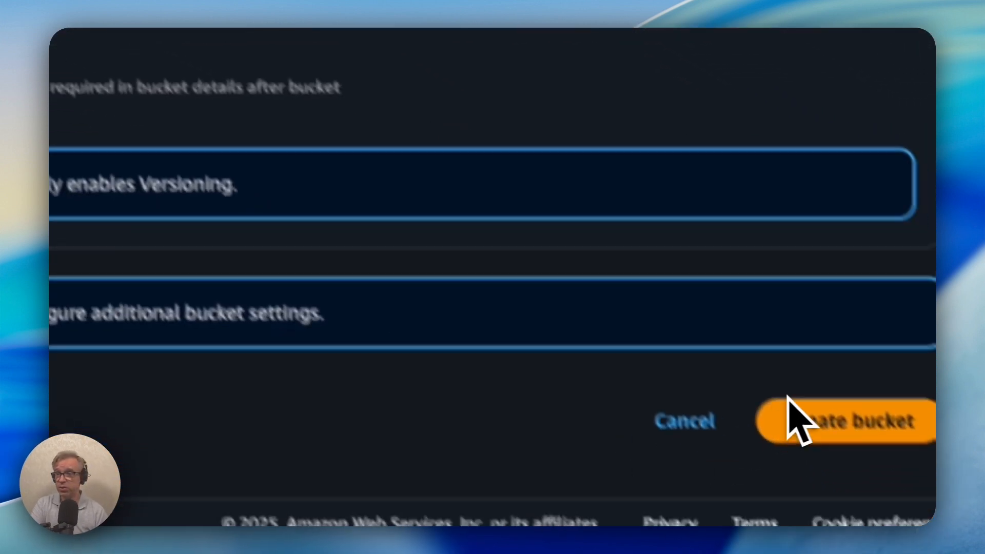
Submit the form to create bucket cooldevopsbucket-7979 in eu-north-1
click(809, 388)
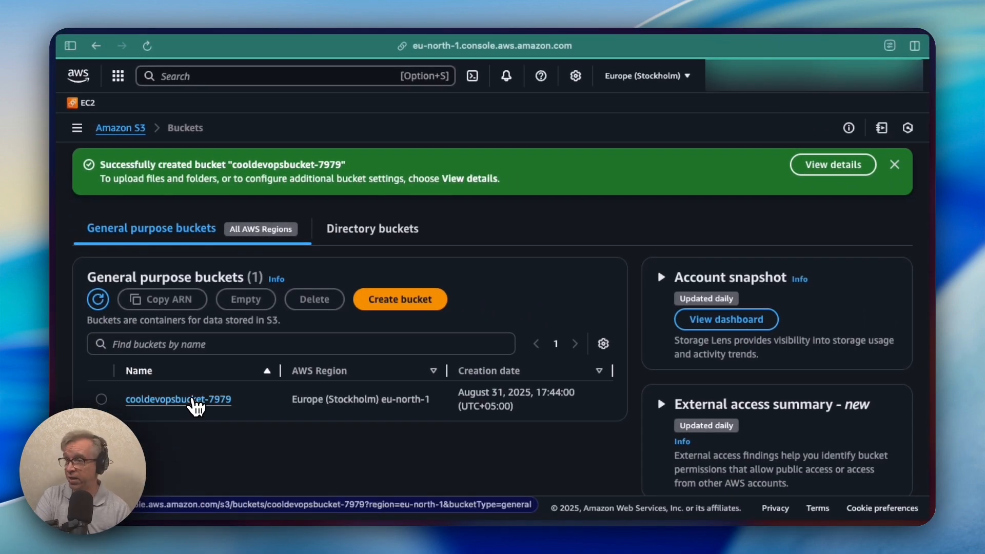
Open cooldevopsbucket-7979 from the buckets list to view its empty Objects tab
click(173, 401)
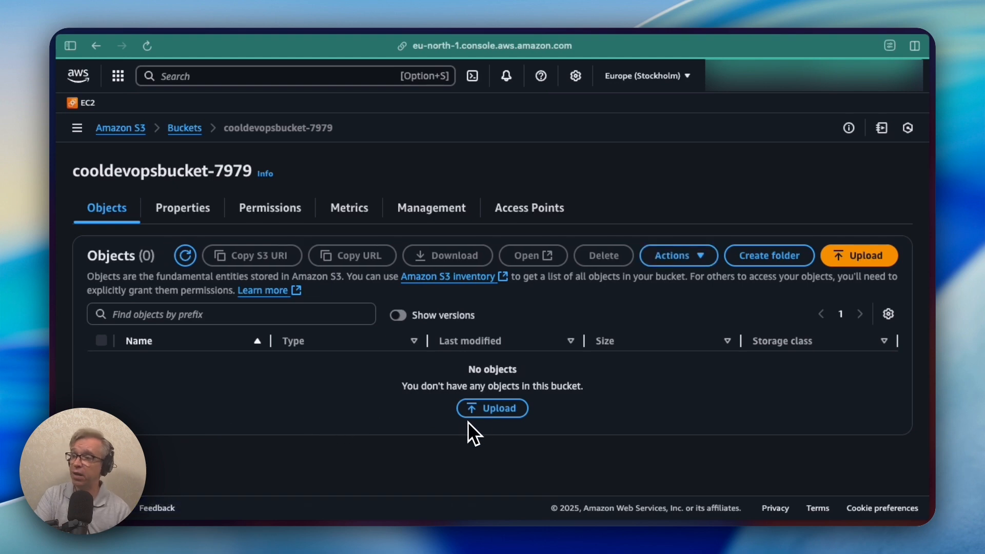